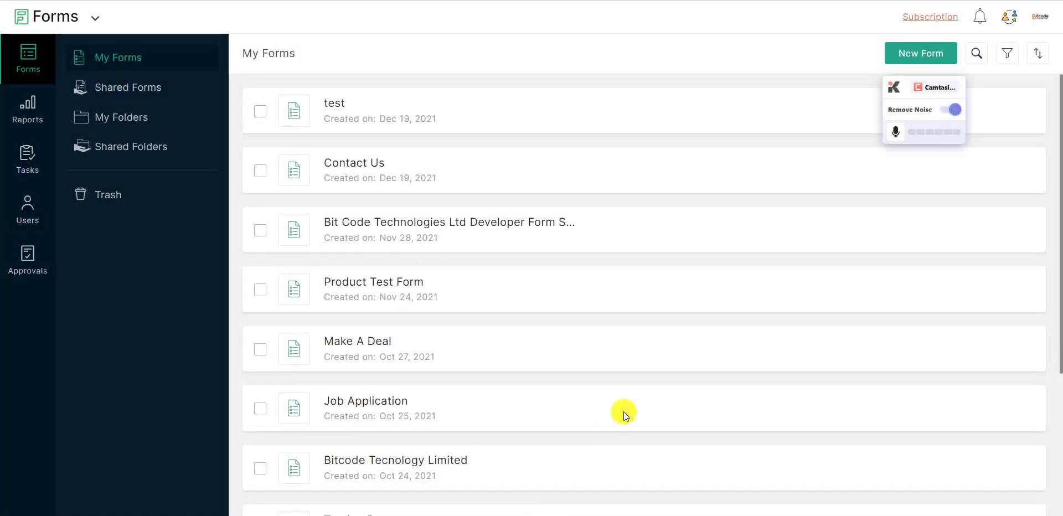
Open the Contact Us form from My Forms in the form builder.
click(962, 78)
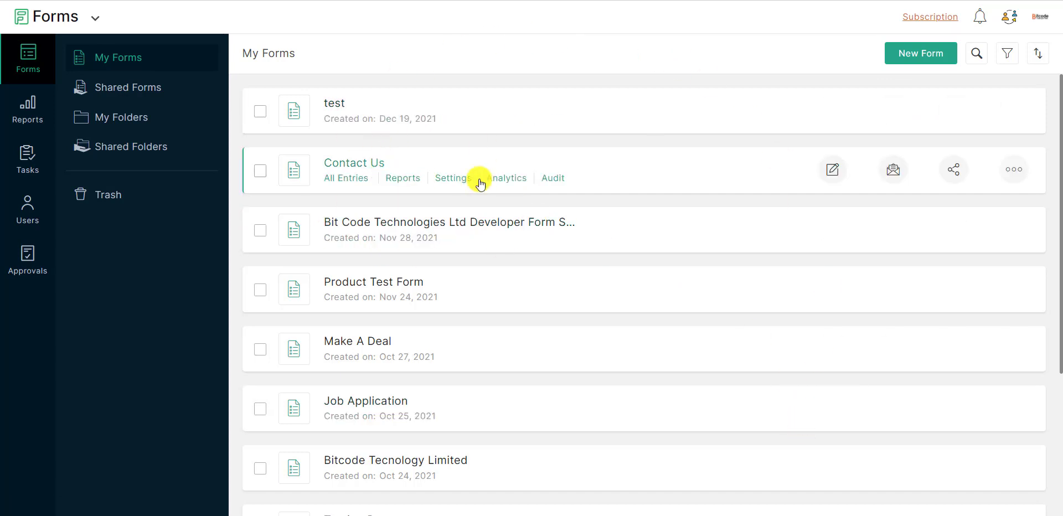
click(358, 164)
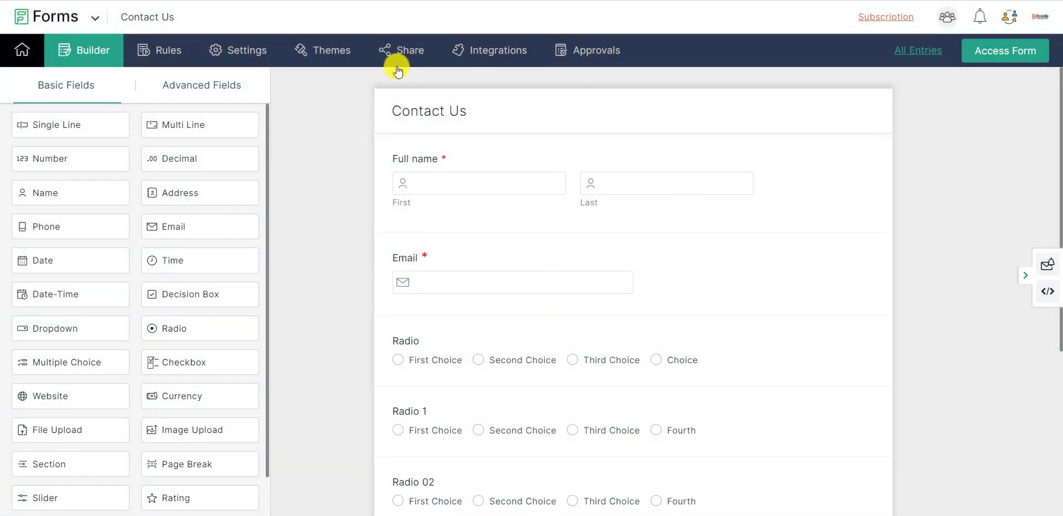
Go to Settings > OTP Verification and begin the email OTP configuration.
click(238, 54)
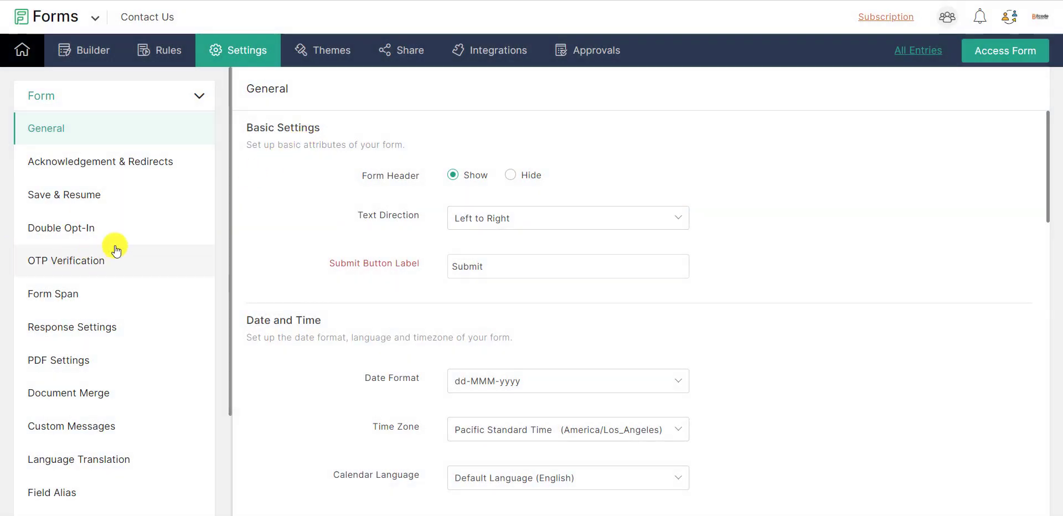
click(79, 262)
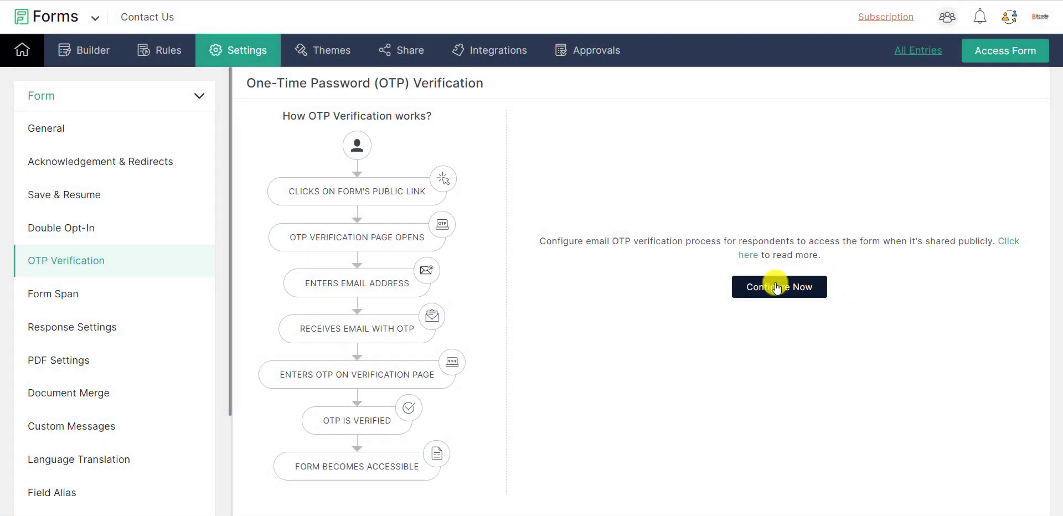
click(780, 292)
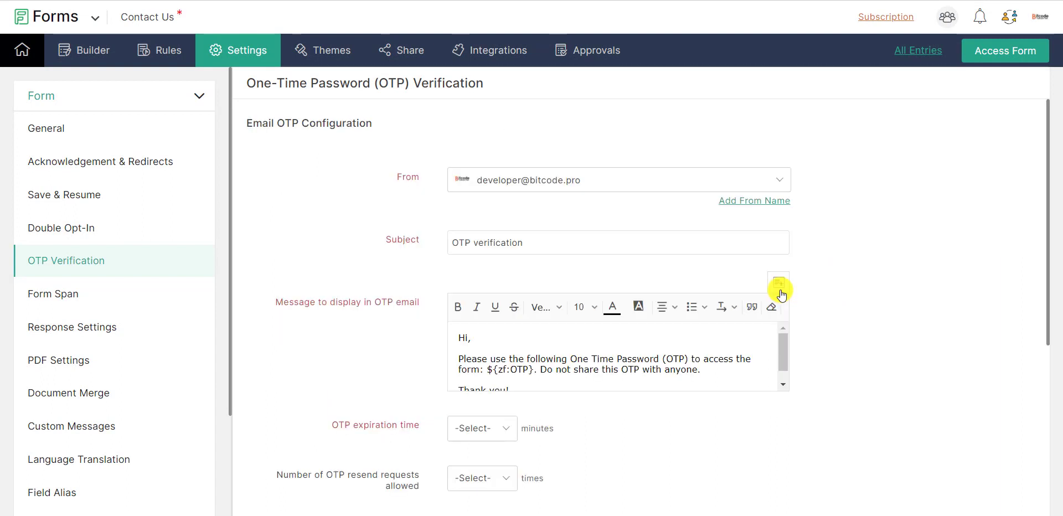
Keep the current sender address, add From Name 'Contact Form', and leave subject 'OTP verification'.
click(639, 181)
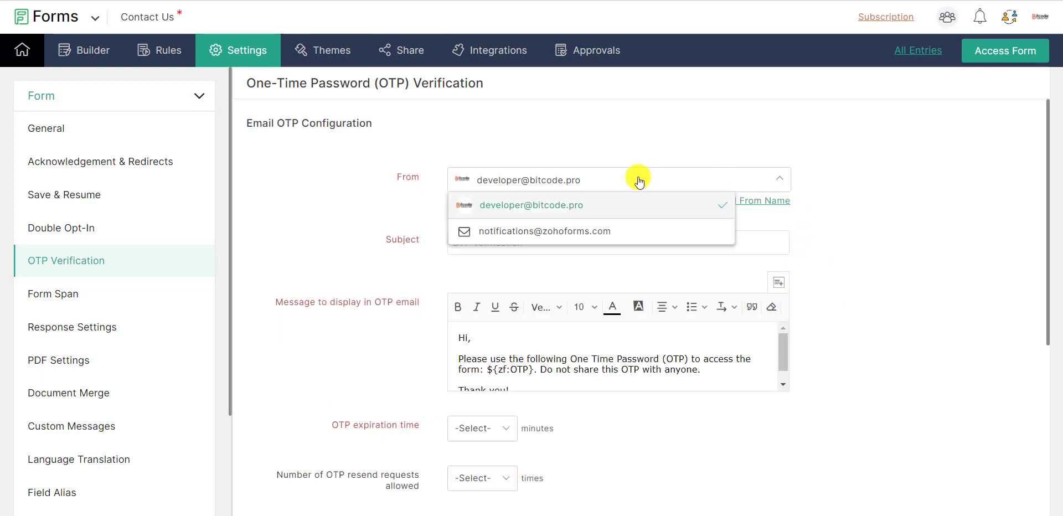
click(568, 209)
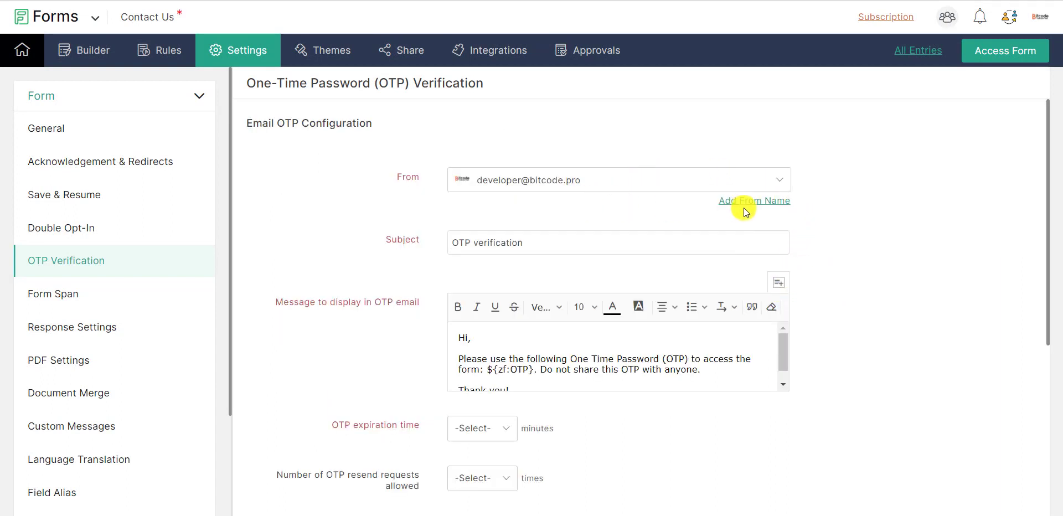
click(741, 202)
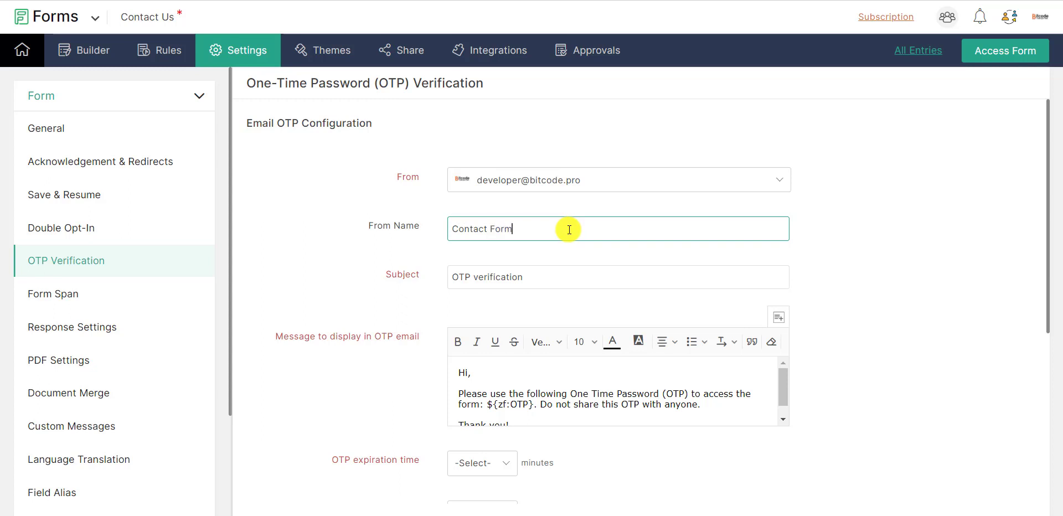
click(820, 252)
click(537, 268)
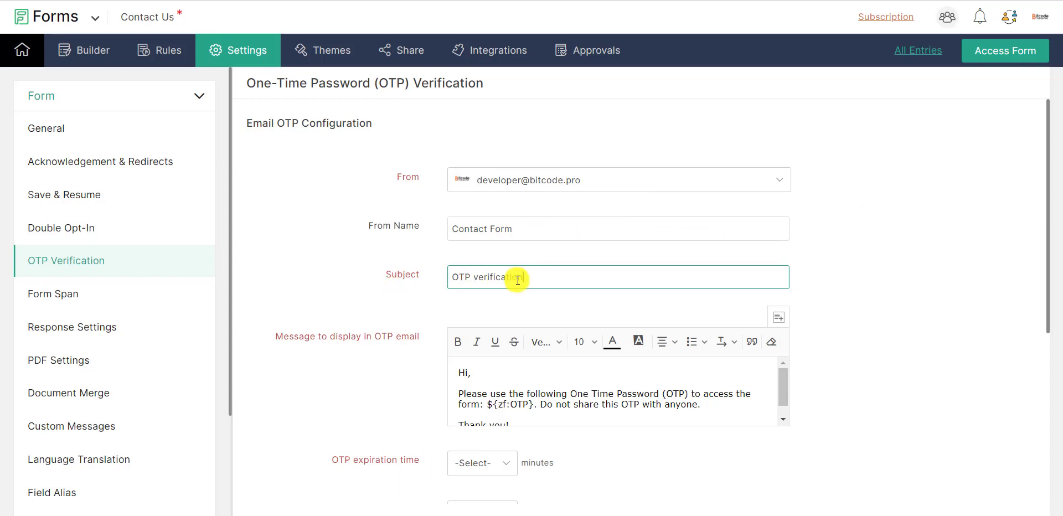
scroll(522, 299, down, 1)
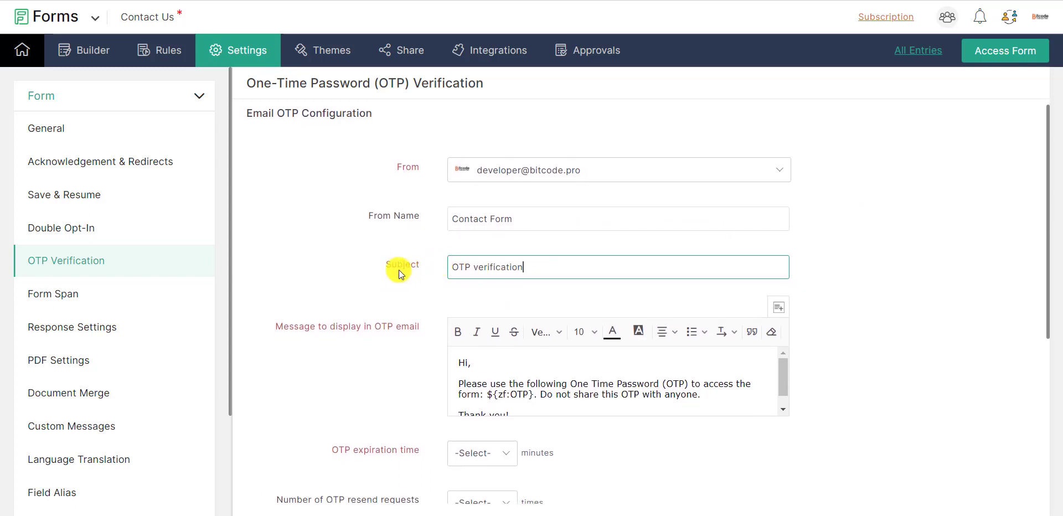
click(280, 333)
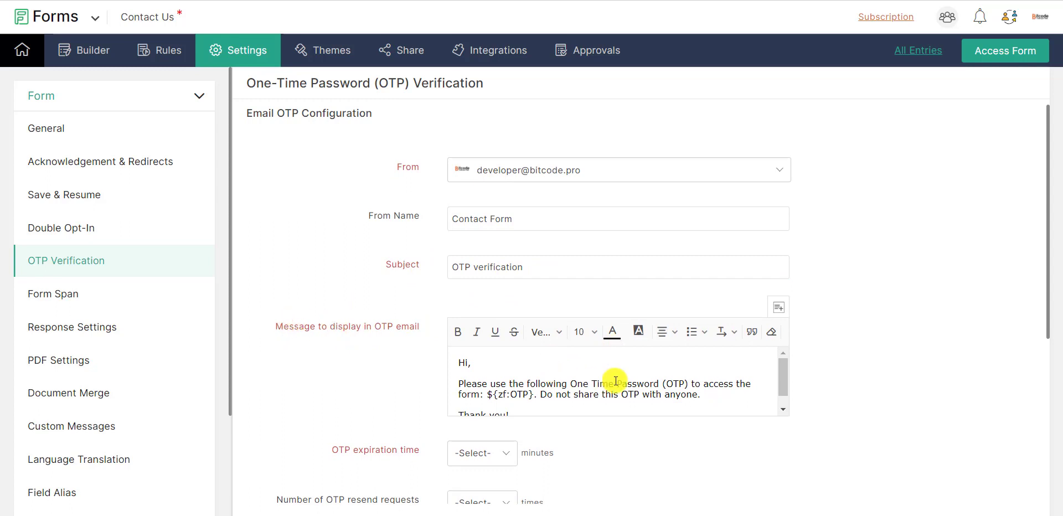
scroll(802, 349, down, 1)
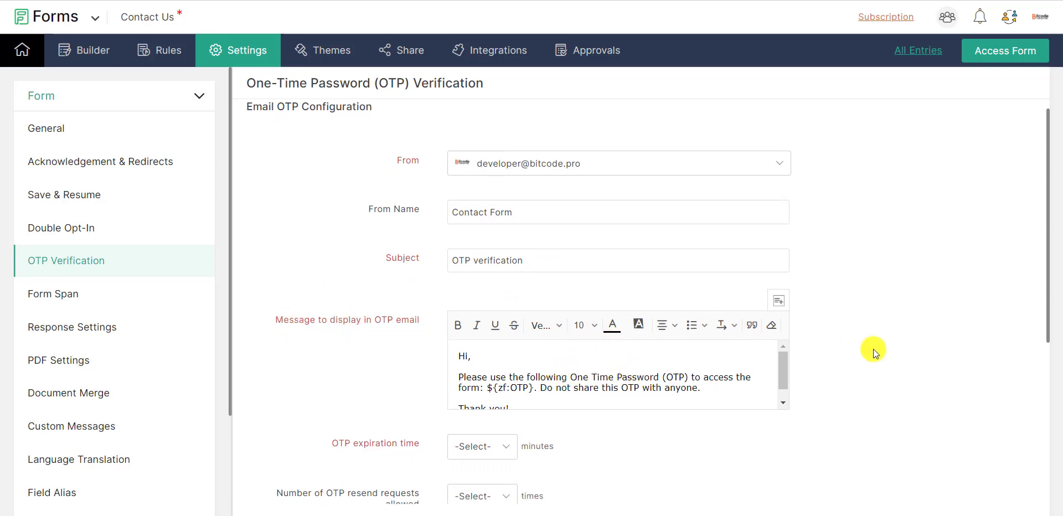
Set the whole OTP email message to font size 12.
drag(463, 316, 579, 376)
click(593, 293)
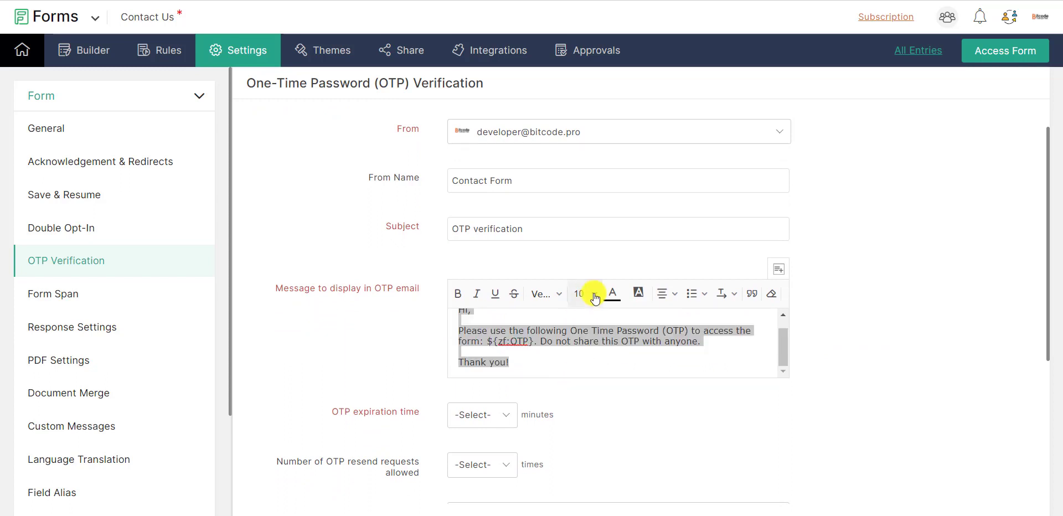
click(596, 369)
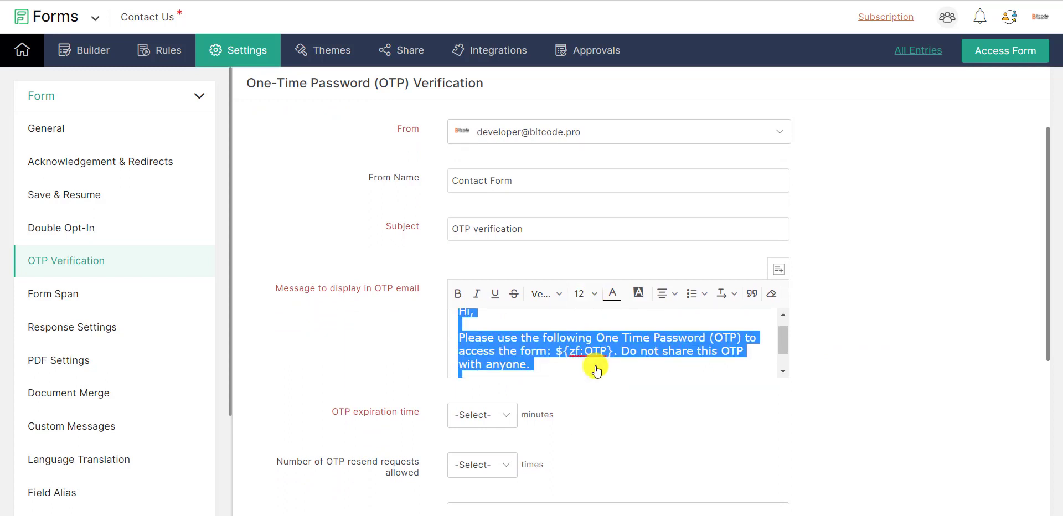
click(576, 327)
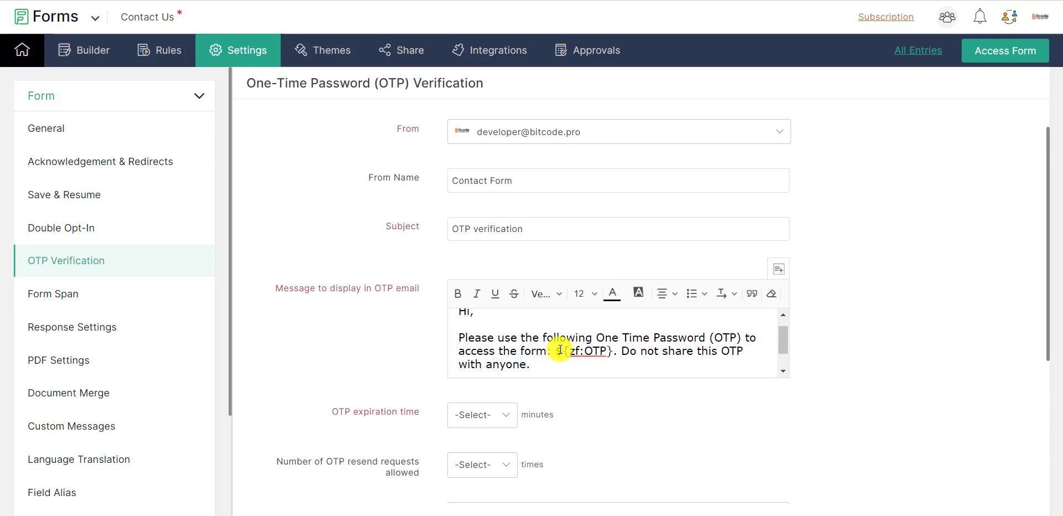
Highlight the ${zf:OTP} placeholder in yellow.
drag(559, 351, 614, 351)
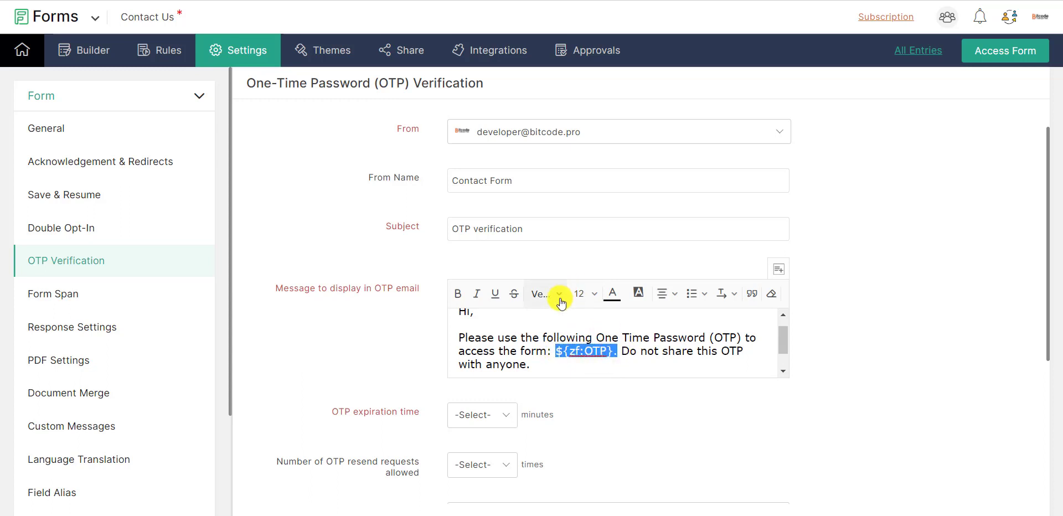
click(643, 293)
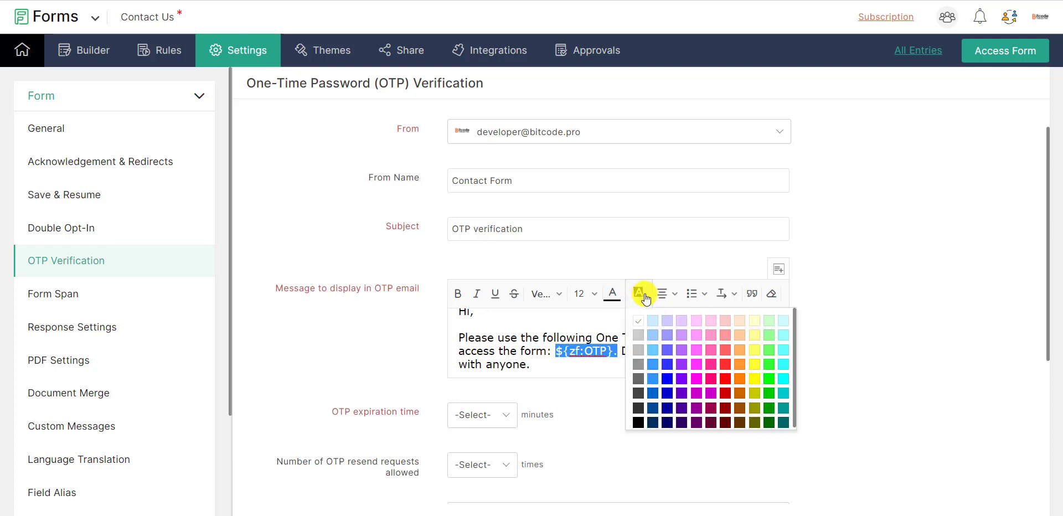
click(749, 378)
click(590, 350)
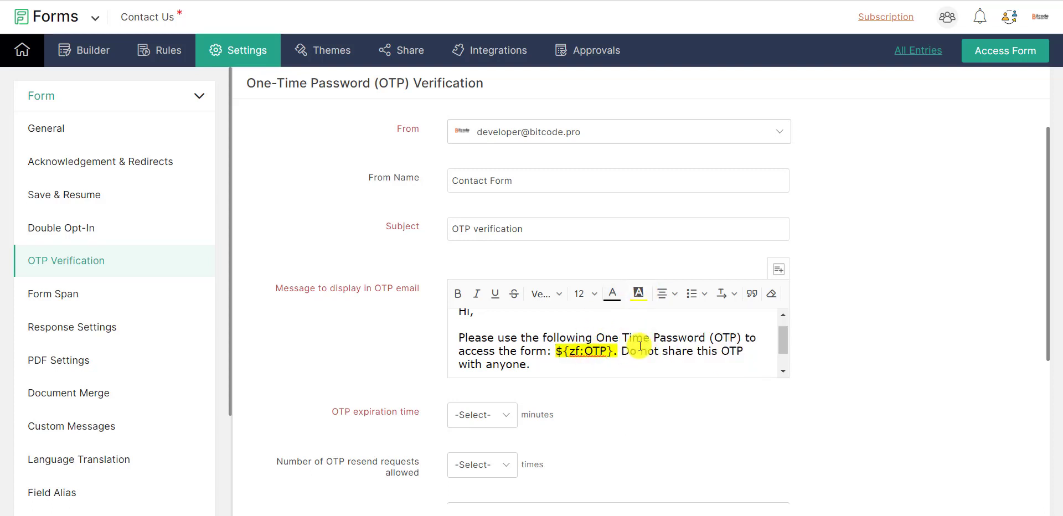
Replace the placeholder with a freshly inserted OTP code placeholder followed by a period.
drag(617, 350, 554, 351)
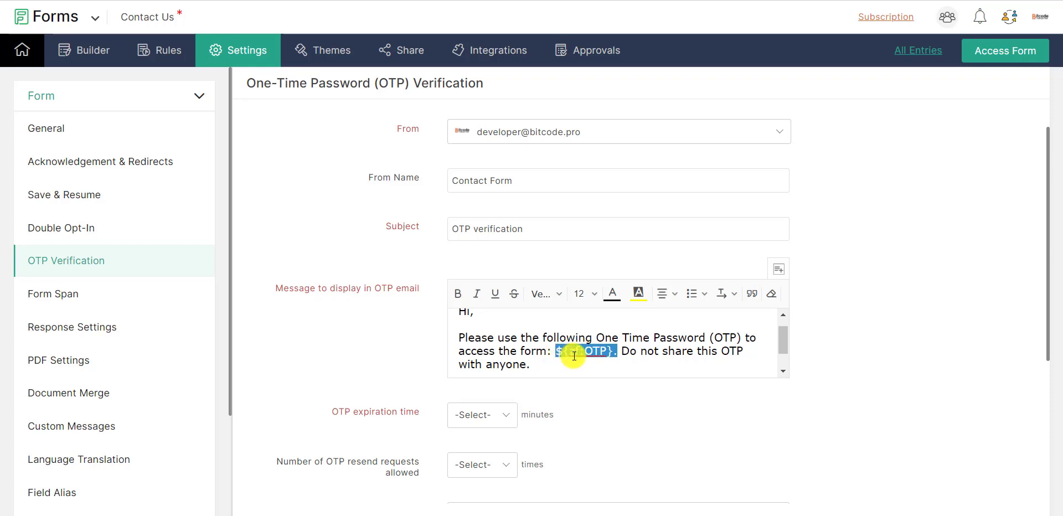
key(BackSpace)
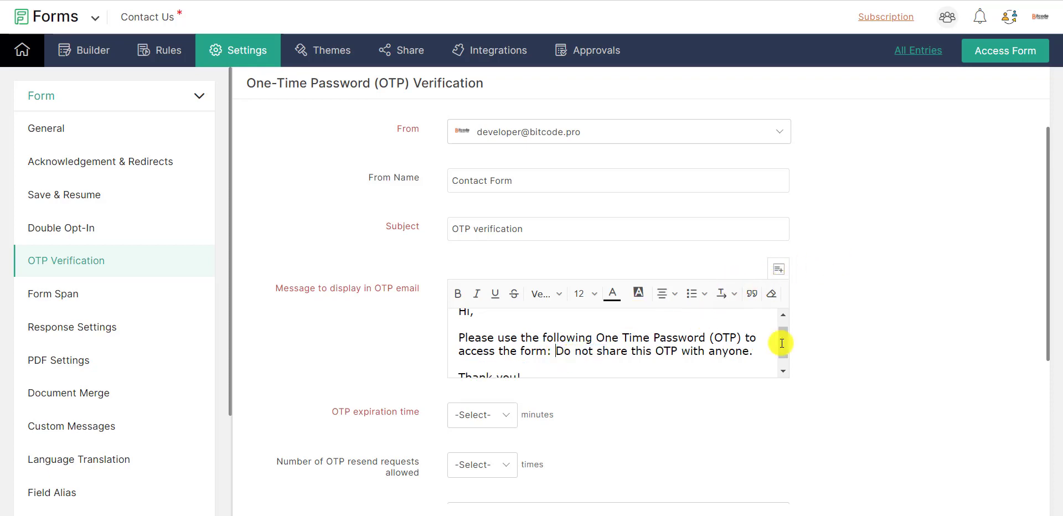
click(778, 269)
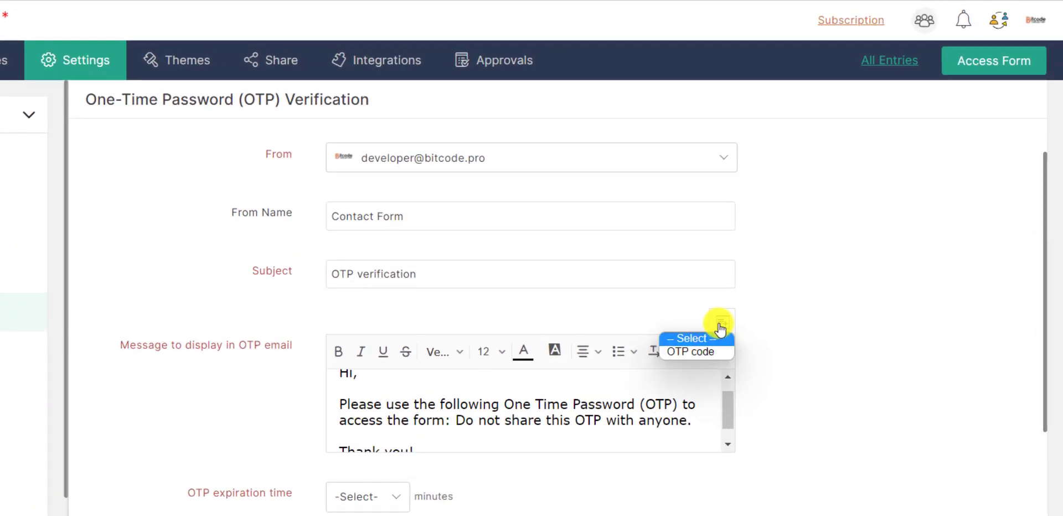
click(690, 352)
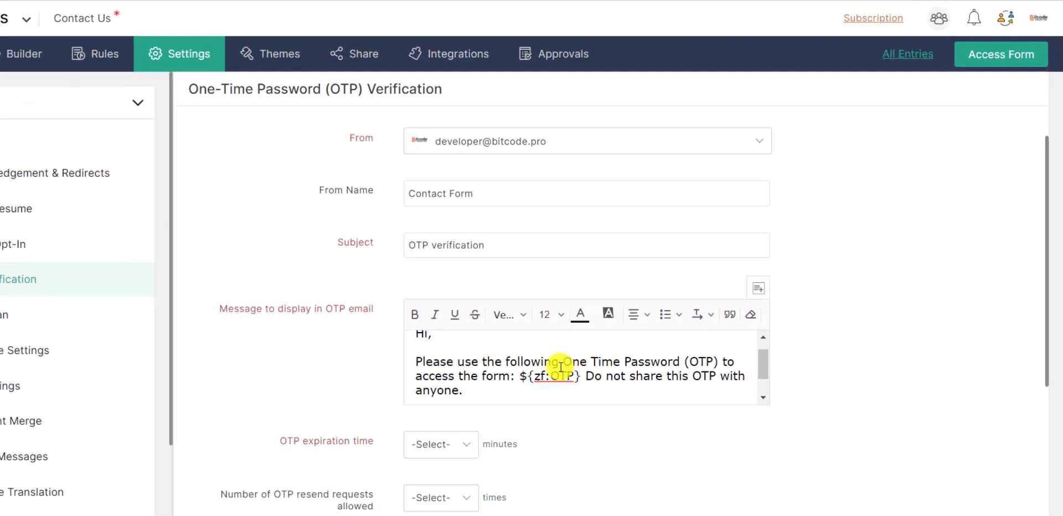
click(580, 376)
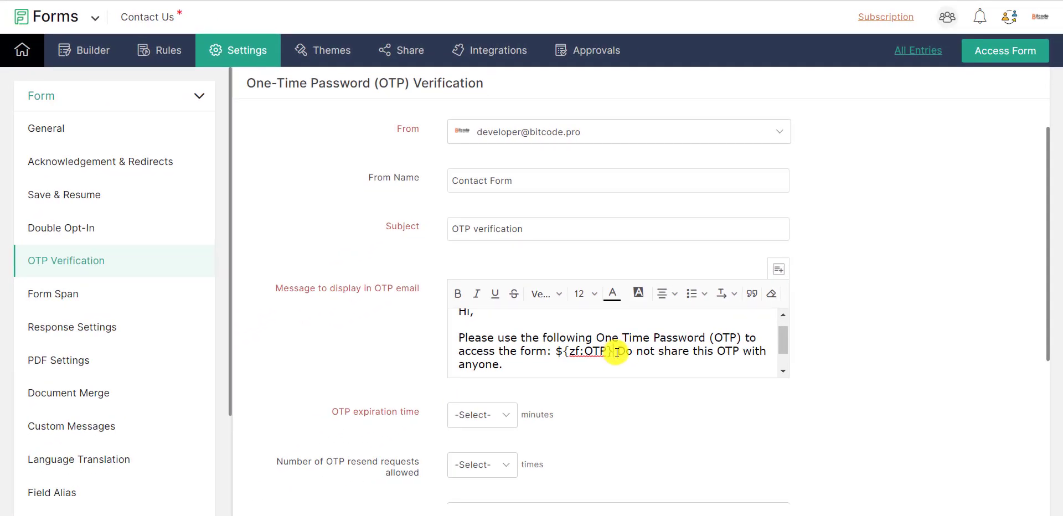
text(.)
Make the ${zf:OTP}. placeholder bold.
drag(607, 351, 556, 350)
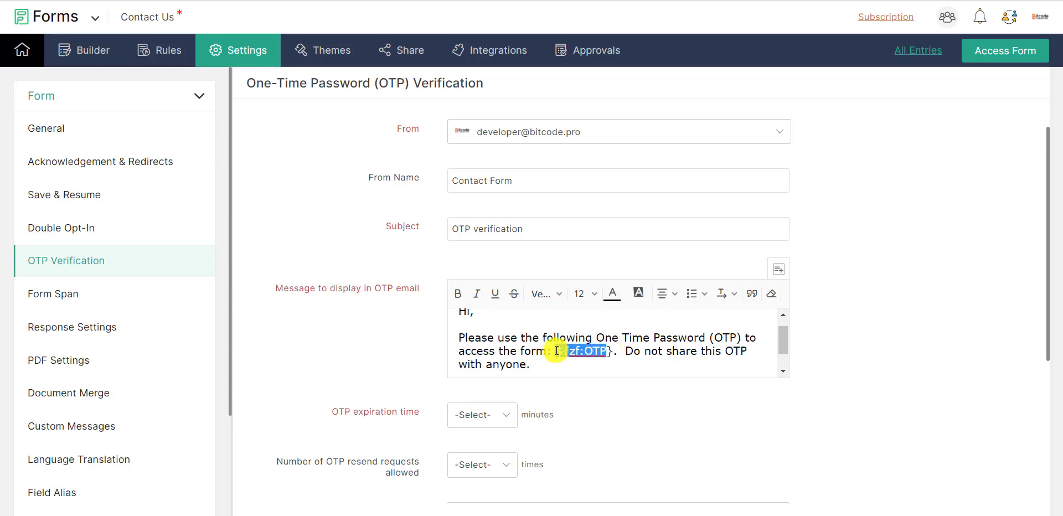
click(558, 352)
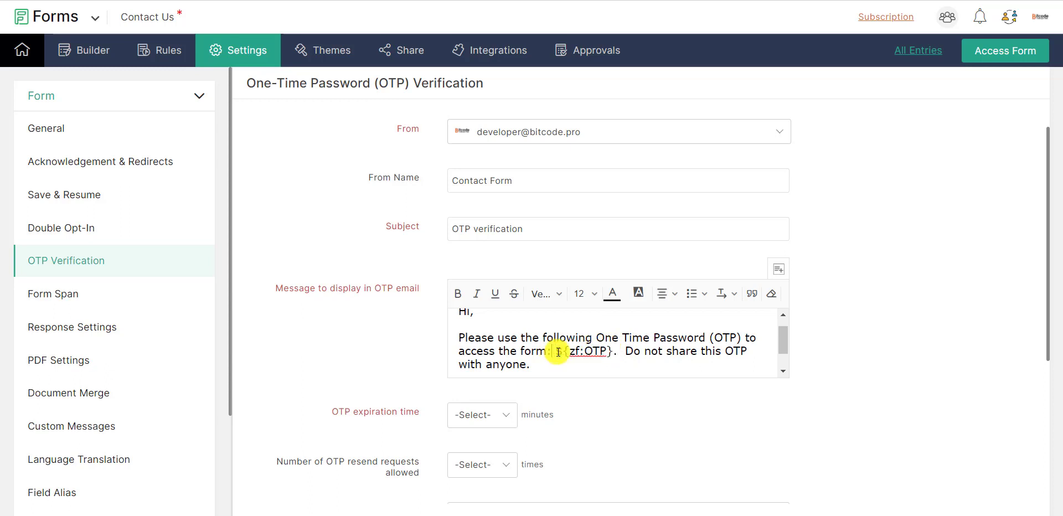
drag(556, 351, 620, 351)
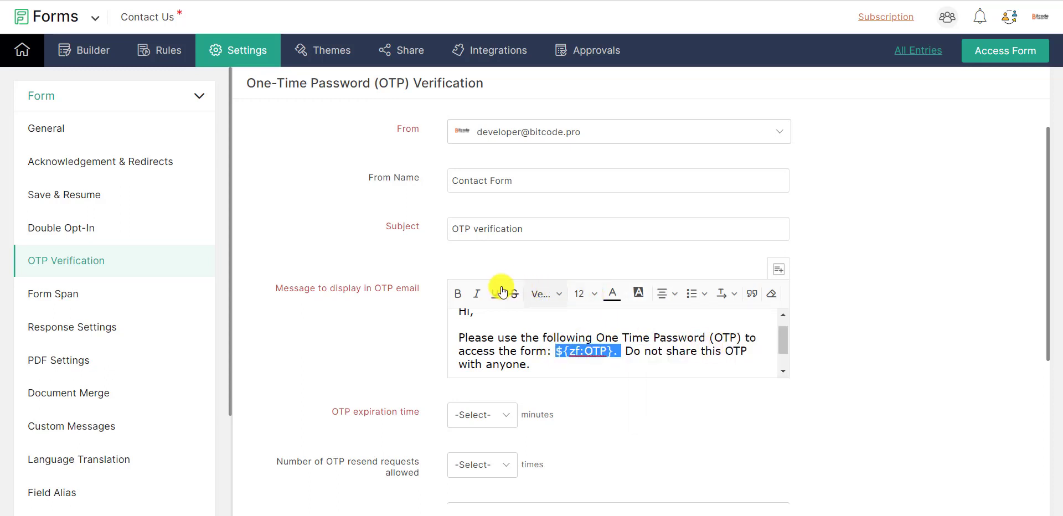
click(458, 293)
click(592, 338)
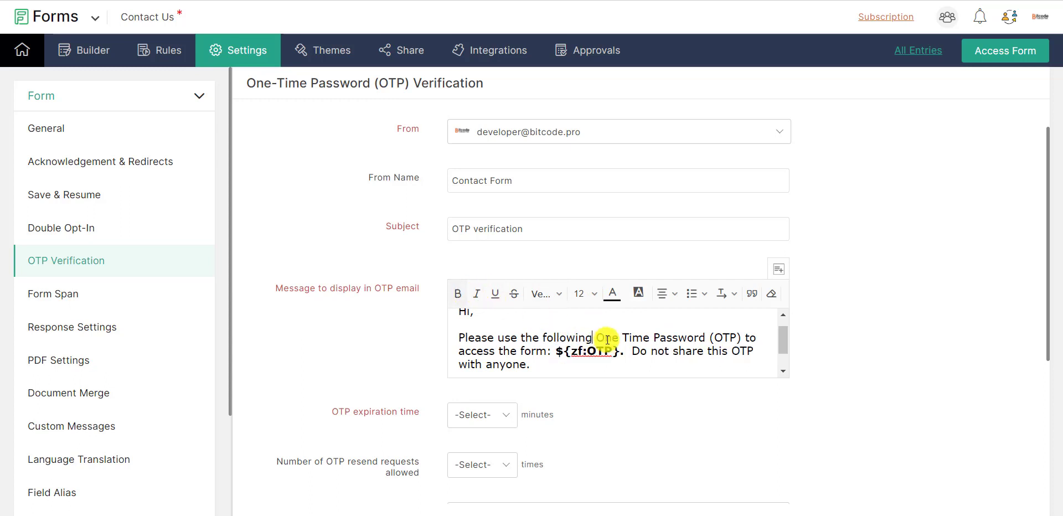
Give the bold OTP placeholder a yellow background.
scroll(607, 336, down, 1)
drag(624, 335, 554, 335)
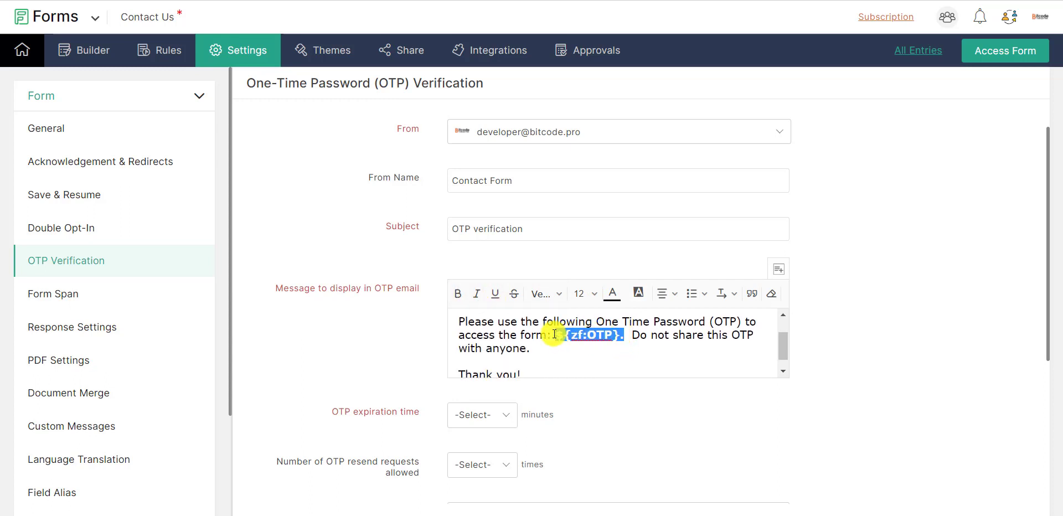
click(638, 292)
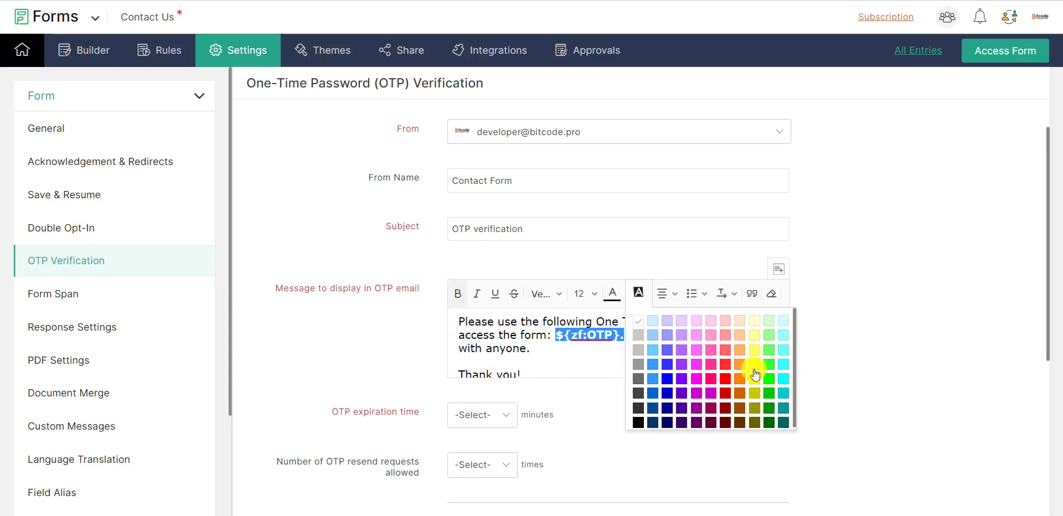
click(754, 374)
click(636, 335)
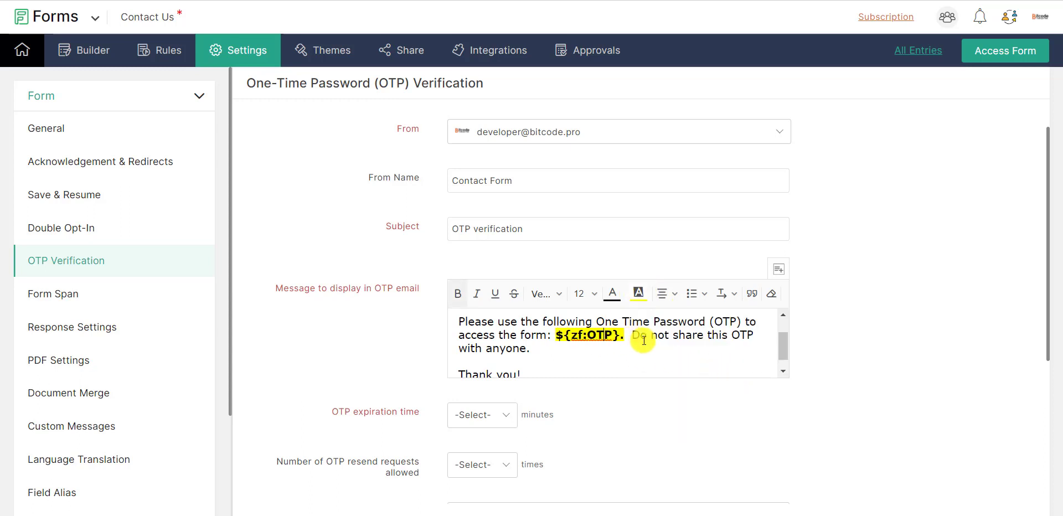
scroll(646, 350, up, 2)
scroll(645, 349, down, 2)
Set OTP expiration time to 30 minutes and resend requests allowed to 3.
scroll(627, 380, down, 3)
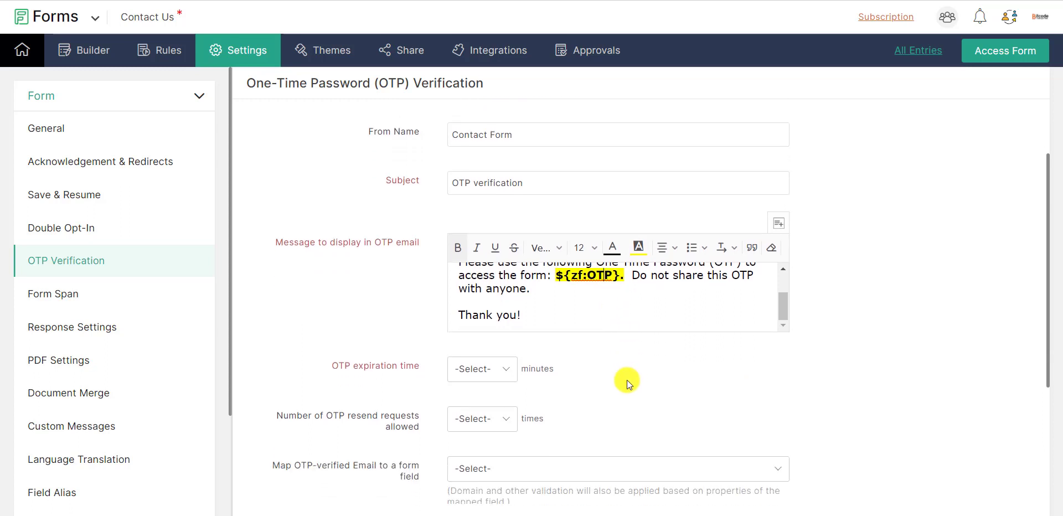
click(497, 266)
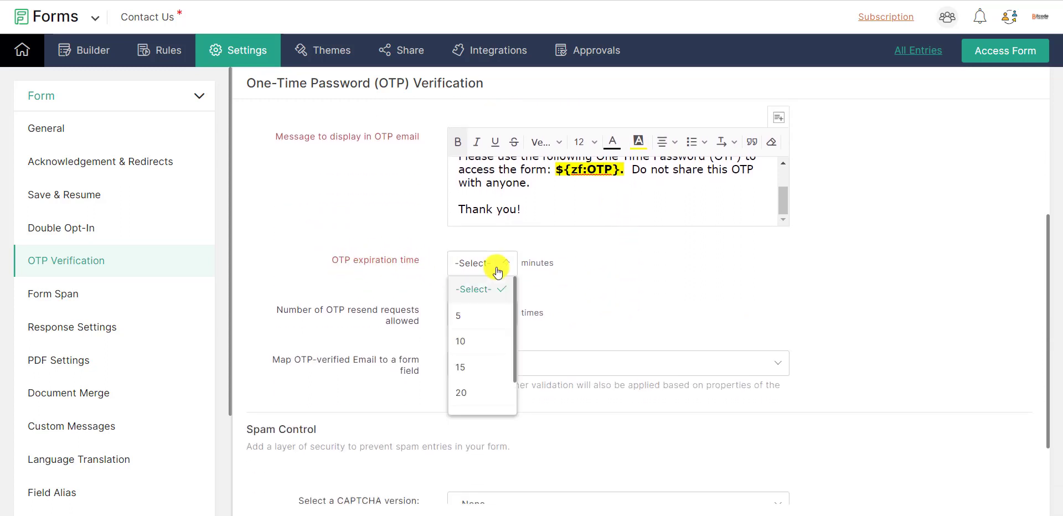
scroll(491, 365, down, 2)
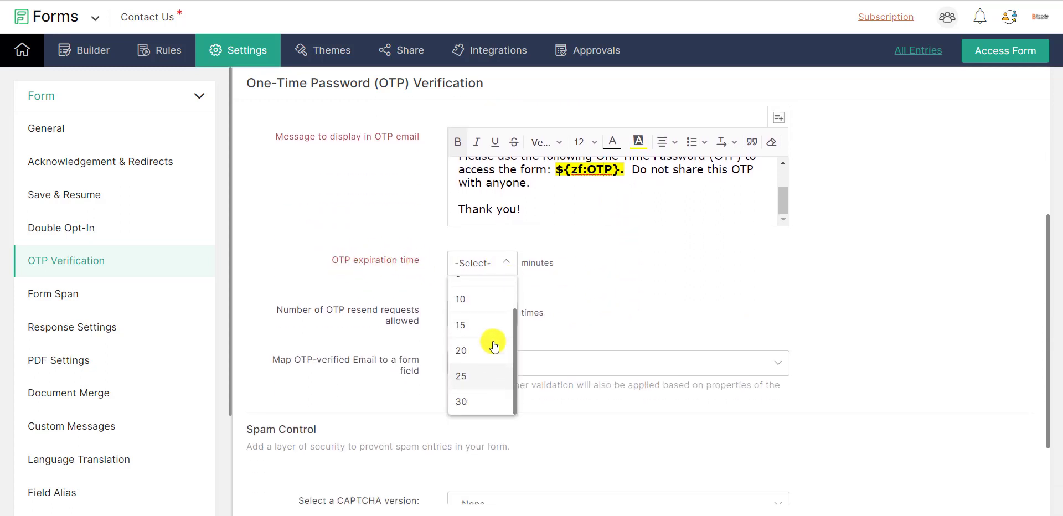
click(474, 402)
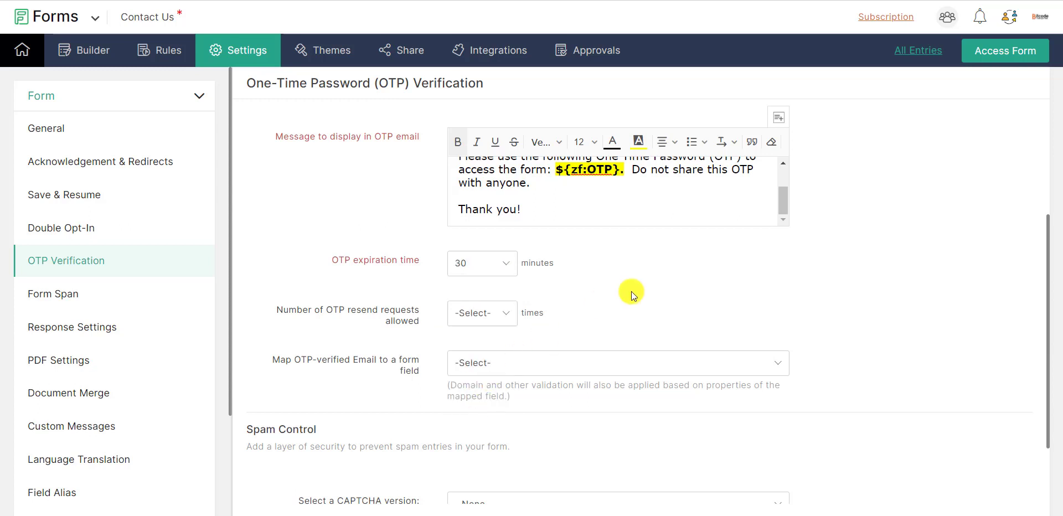
scroll(673, 283, down, 1)
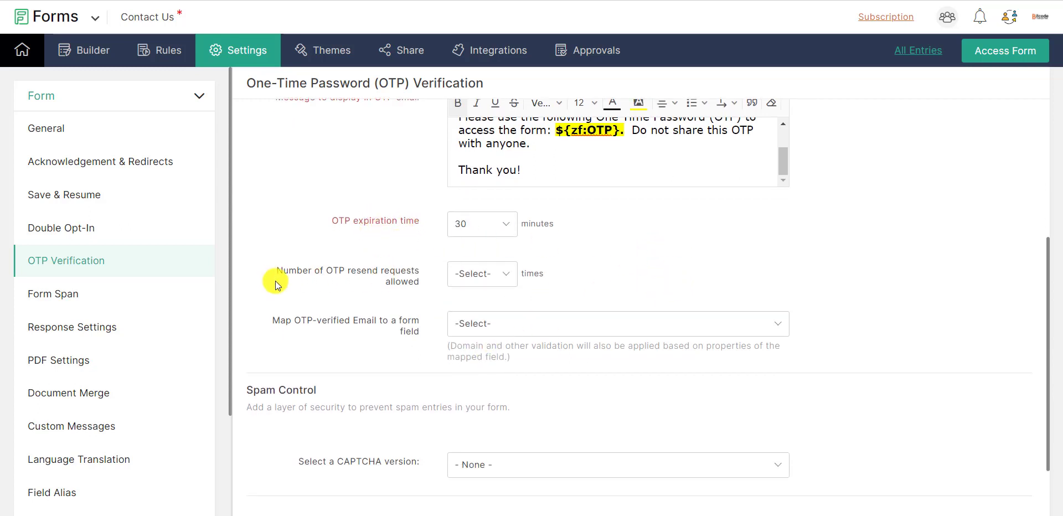
click(496, 279)
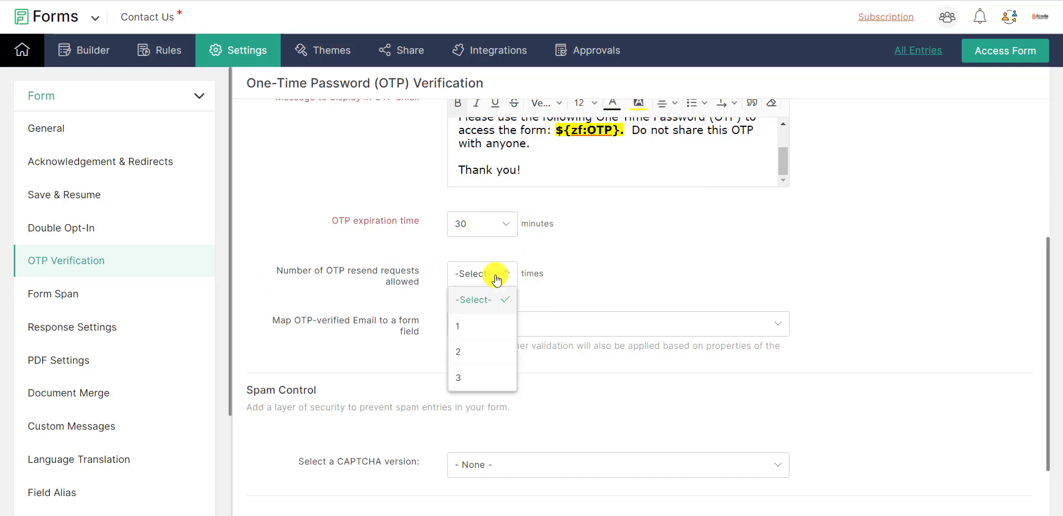
click(475, 382)
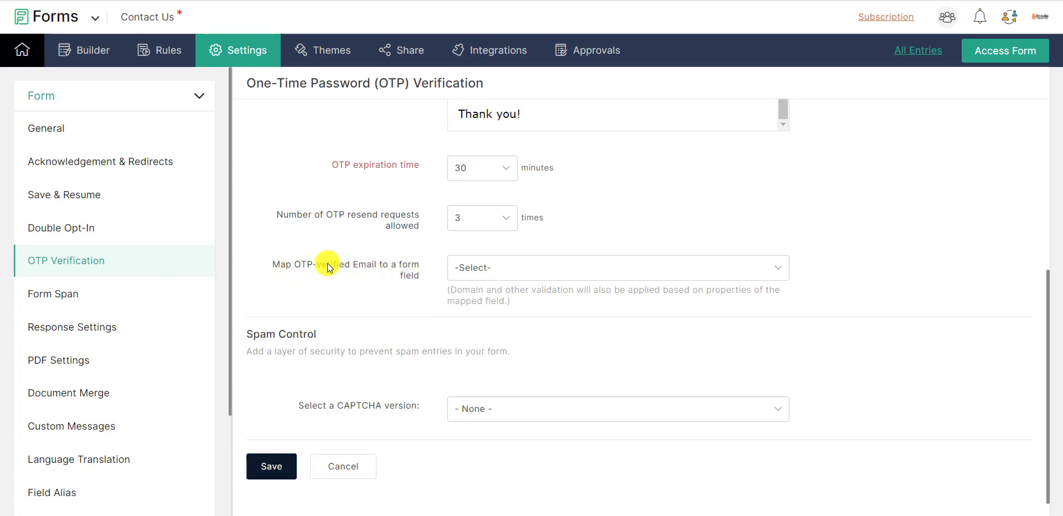
Map the OTP-verified email to the Email field, choose Zoho Forms CAPTCHA, and save.
click(500, 271)
click(465, 323)
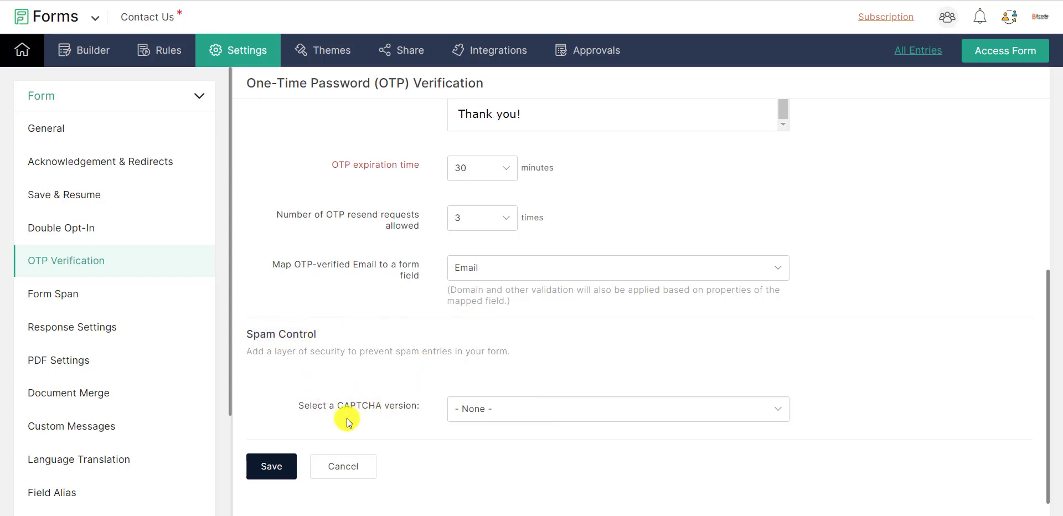
click(552, 409)
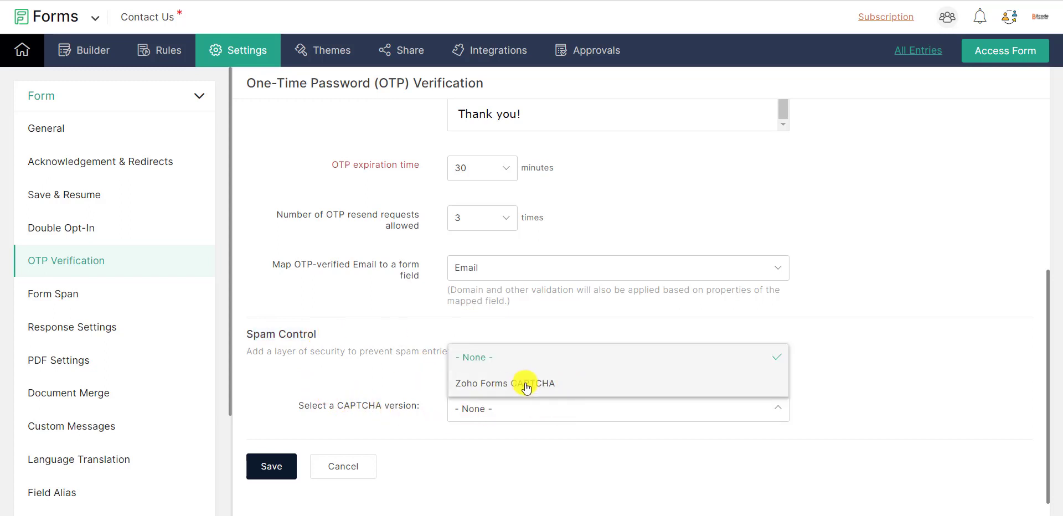
click(535, 385)
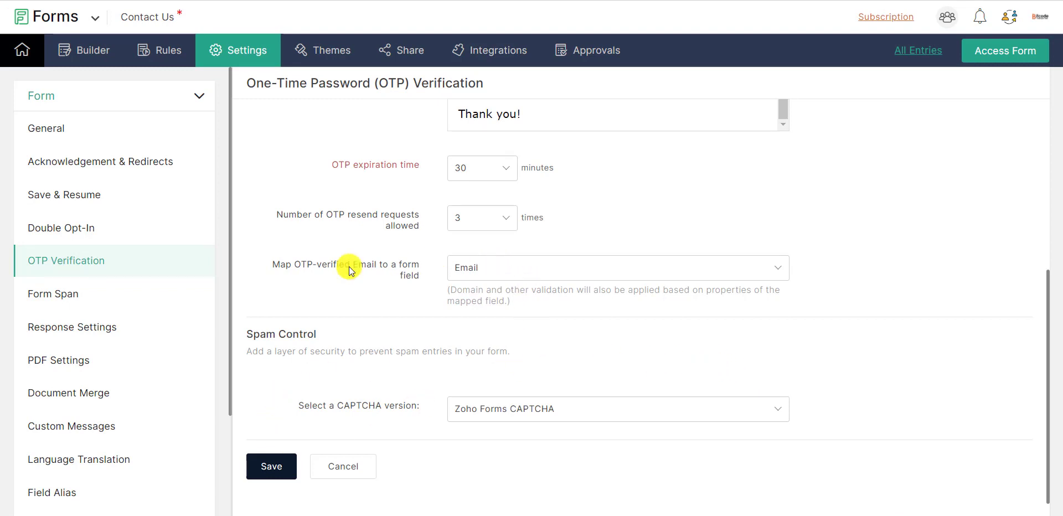
click(280, 470)
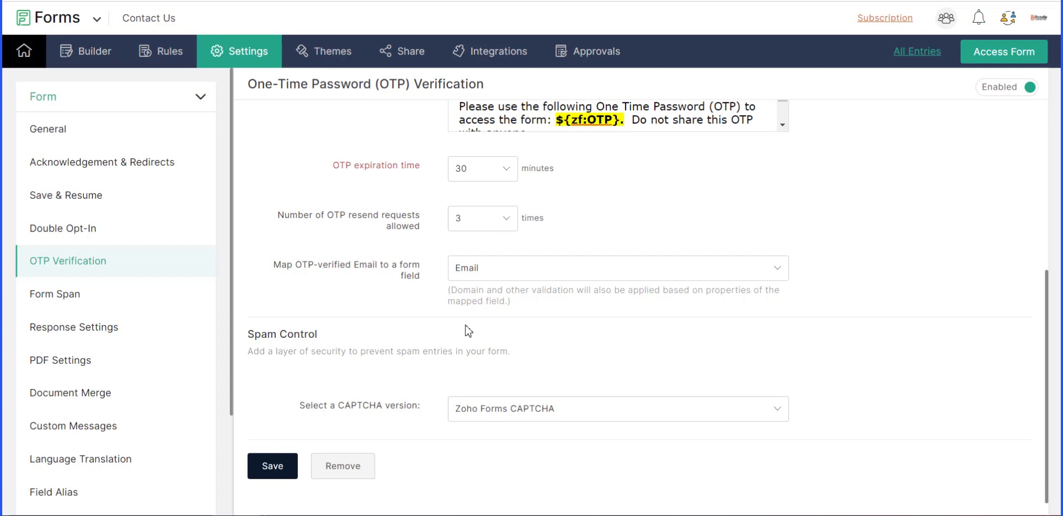
click(335, 318)
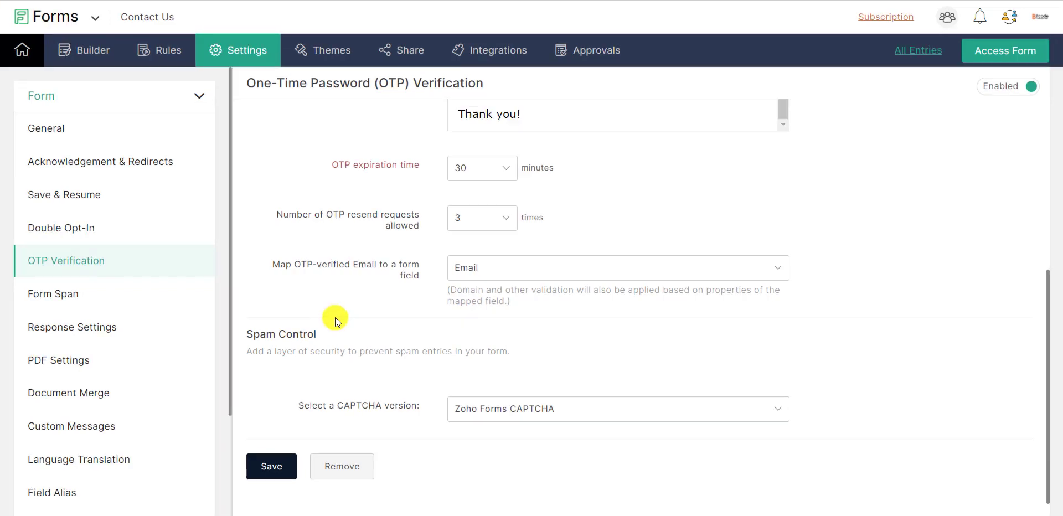
click(100, 427)
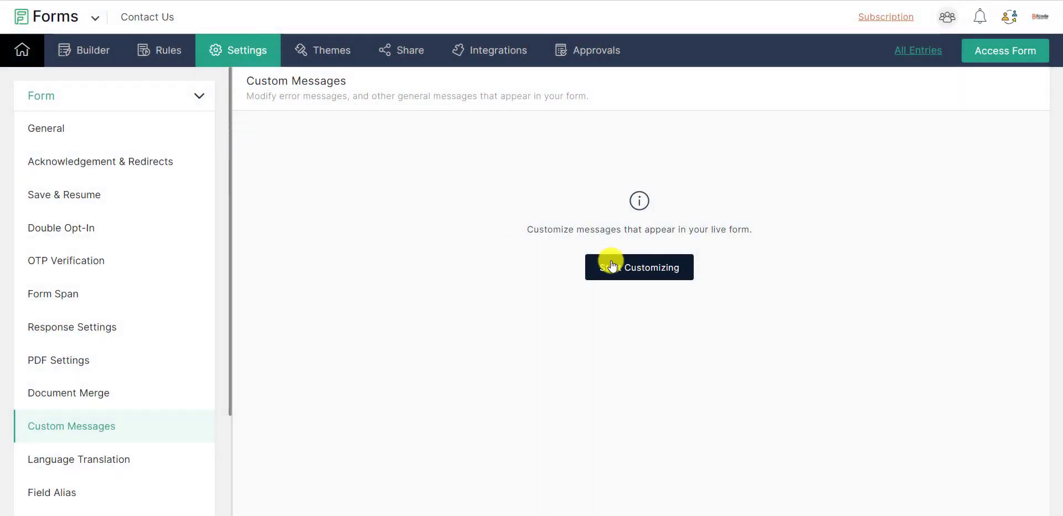
click(627, 275)
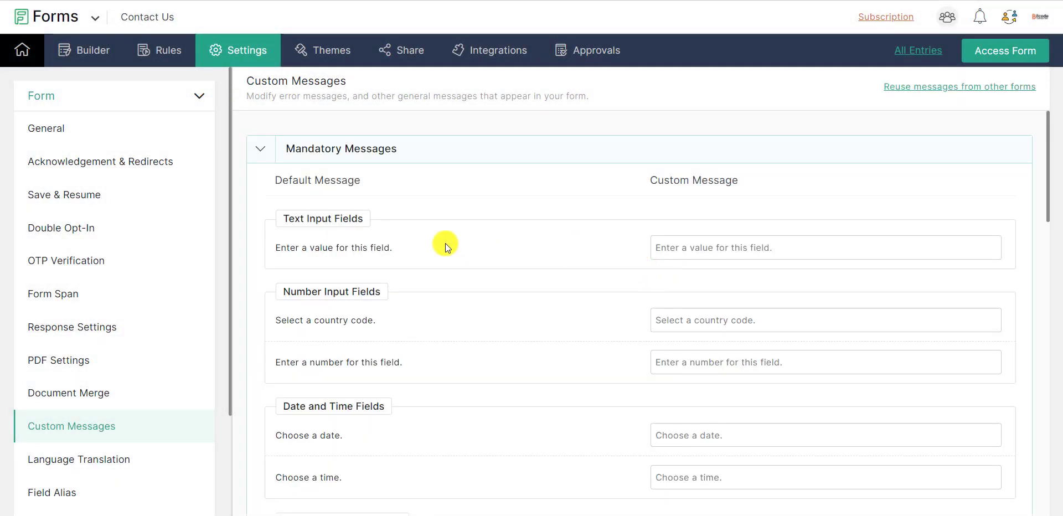
click(268, 150)
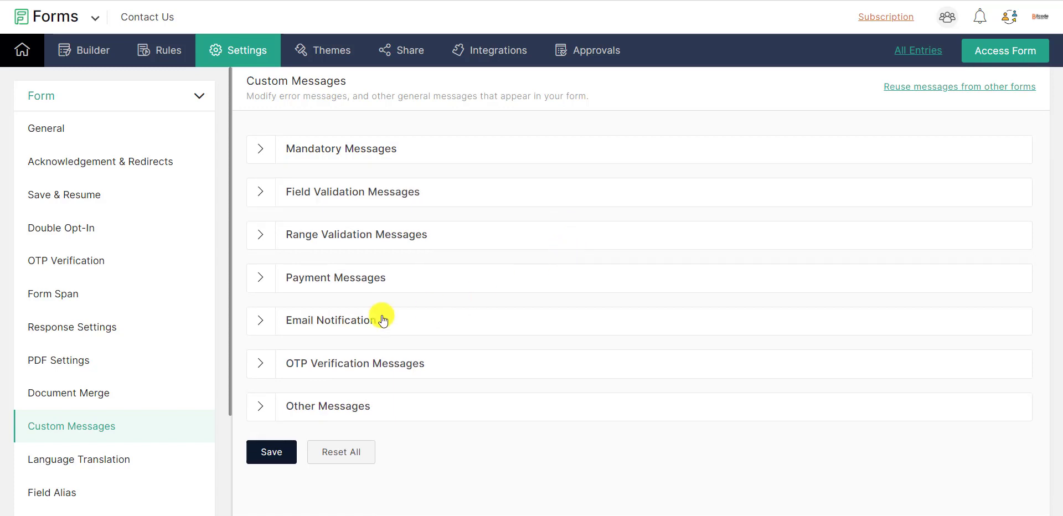
click(265, 368)
scroll(505, 368, down, 5)
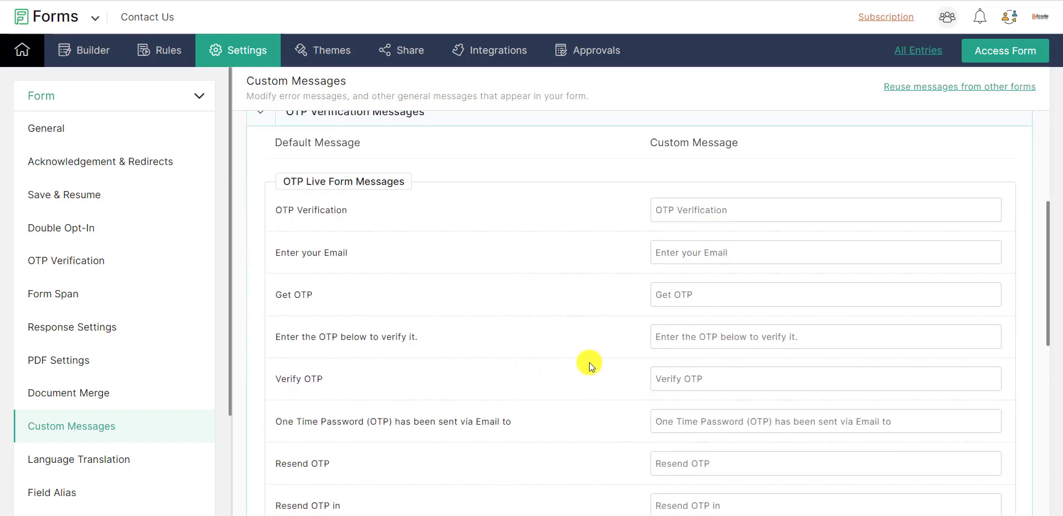
scroll(593, 356, down, 8)
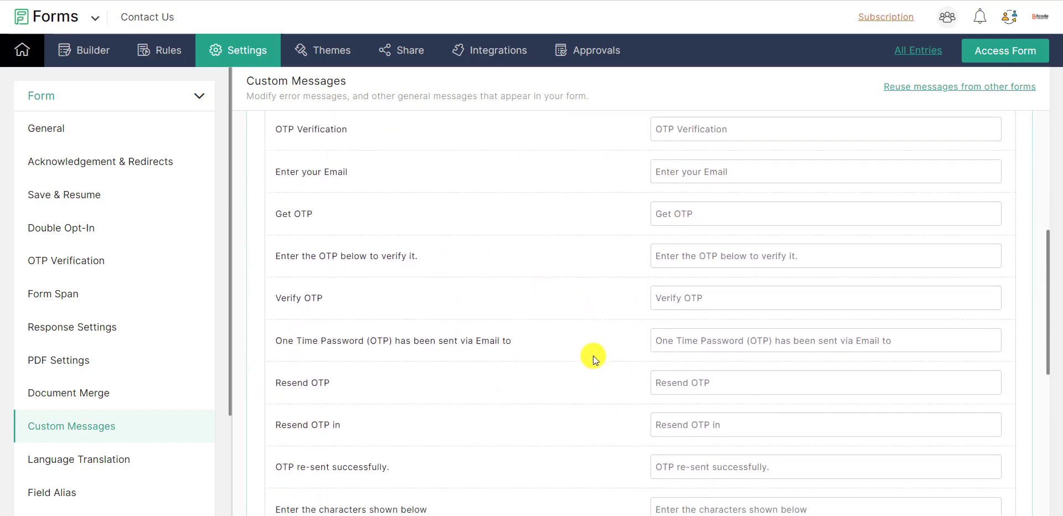
scroll(563, 310, up, 6)
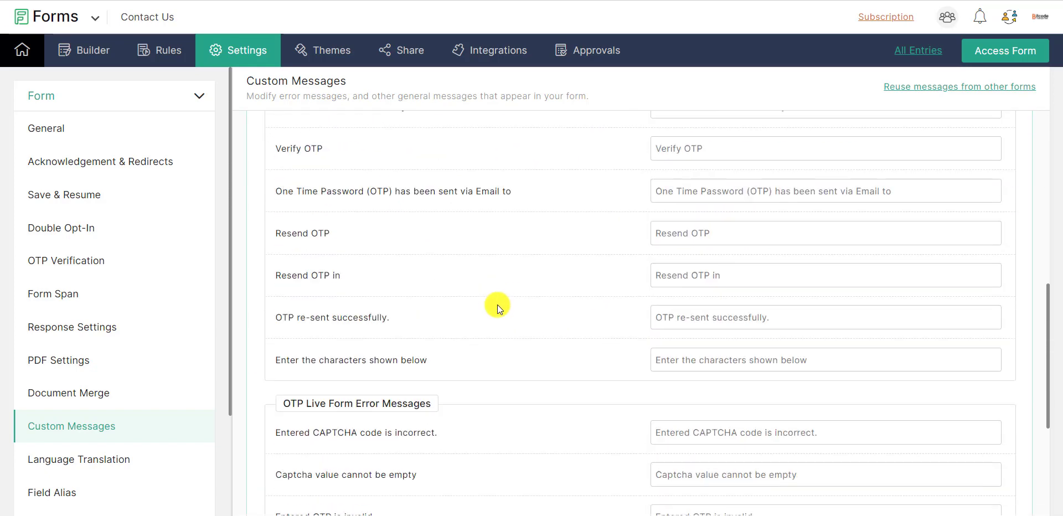
scroll(303, 172, up, 2)
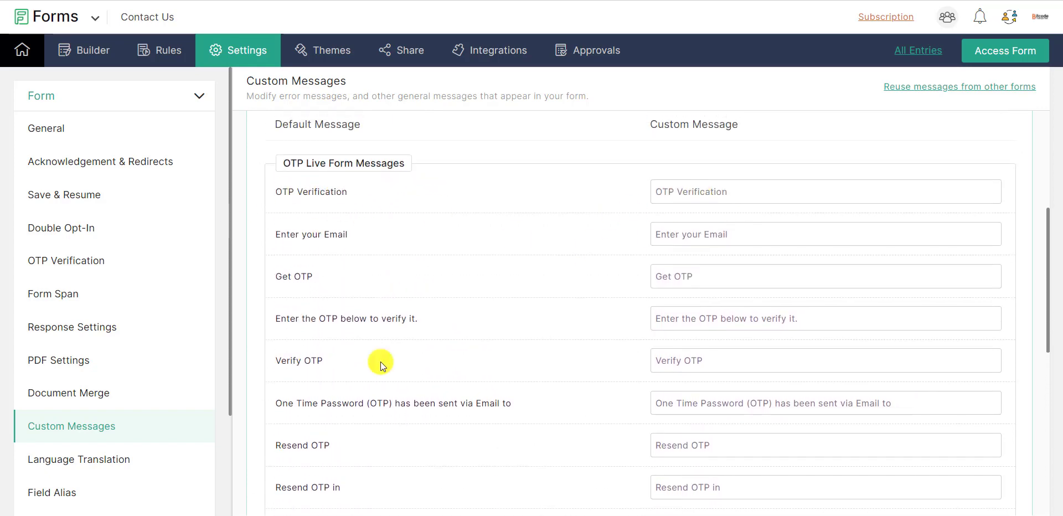
scroll(446, 342, down, 6)
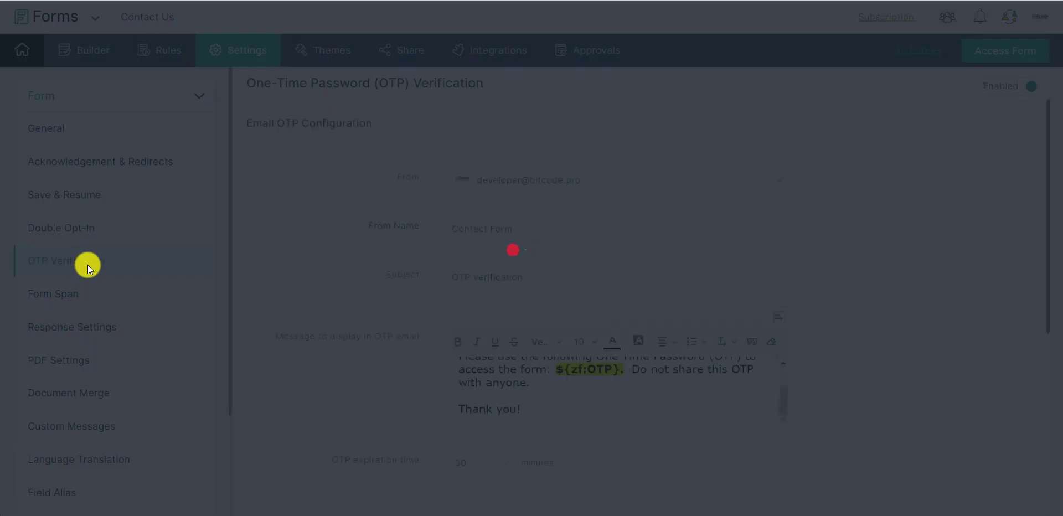
Copy the Contact Us Form Permalink URL from the Share page.
scroll(606, 337, down, 5)
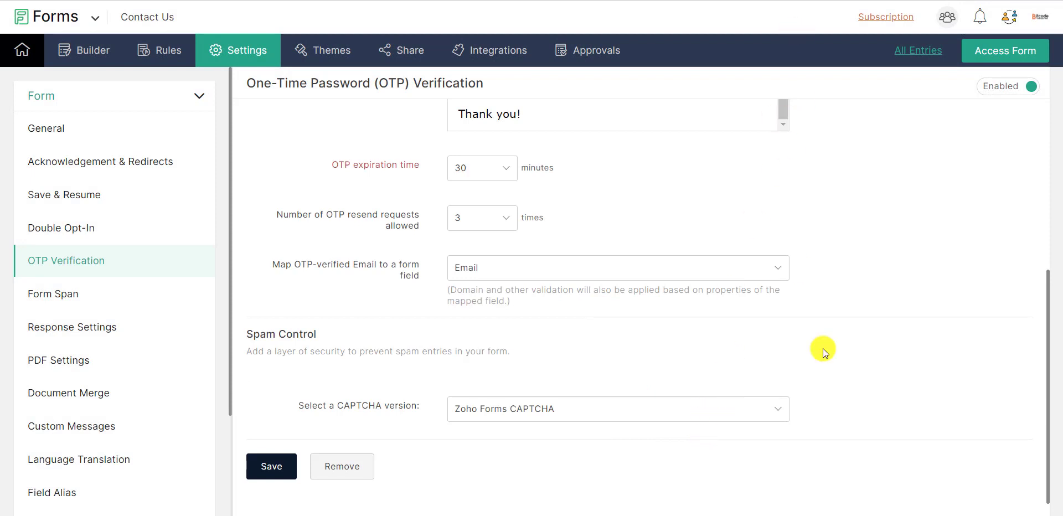
click(406, 51)
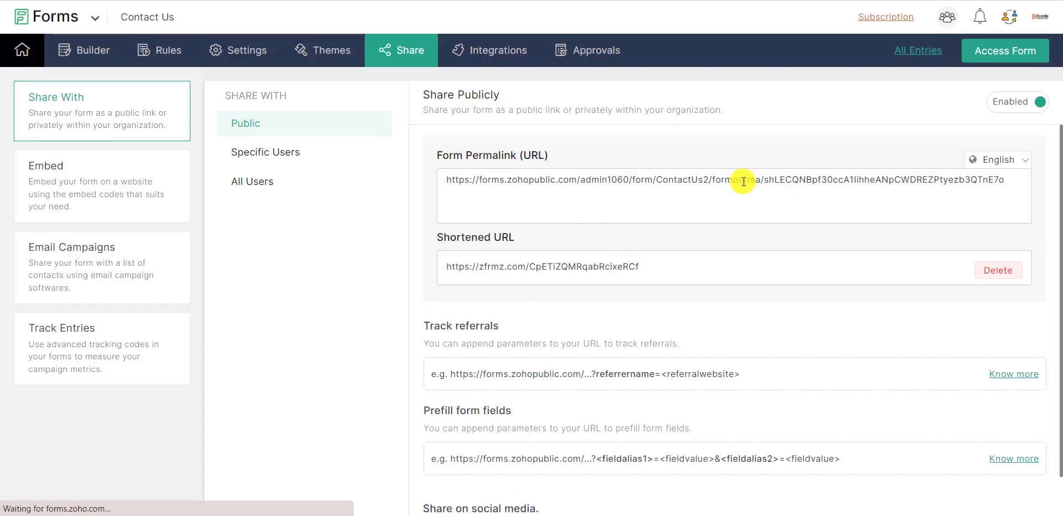
double_click(742, 180)
click(742, 181)
click(742, 181)
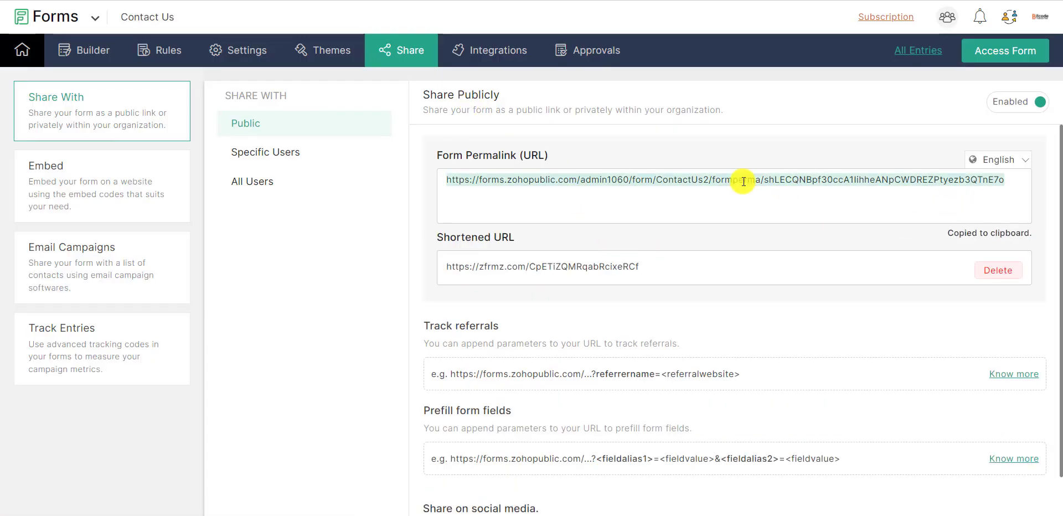
Paste the copied form link into a new browser tab and load it.
key(ctrl+t)
click(227, 0)
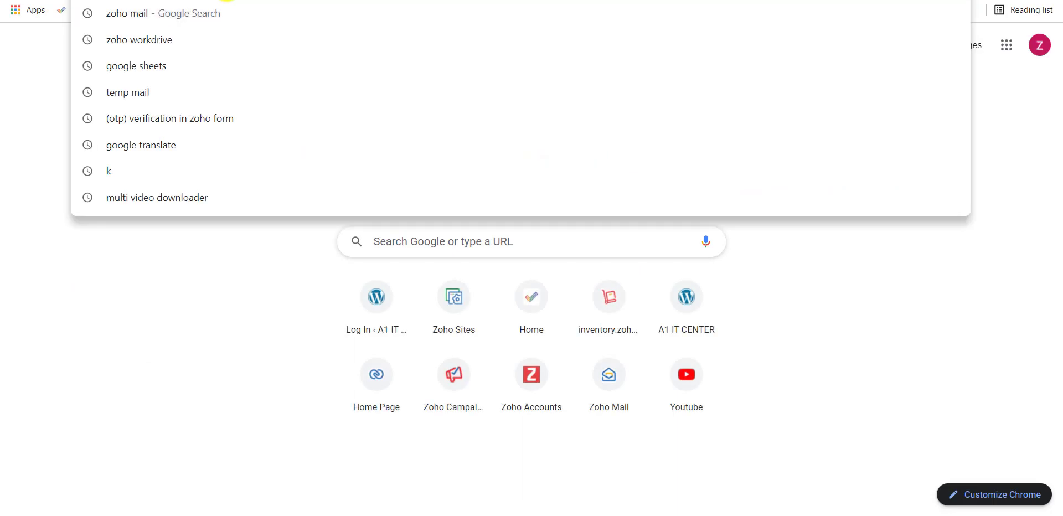
key(ctrl+v)
key(Return)
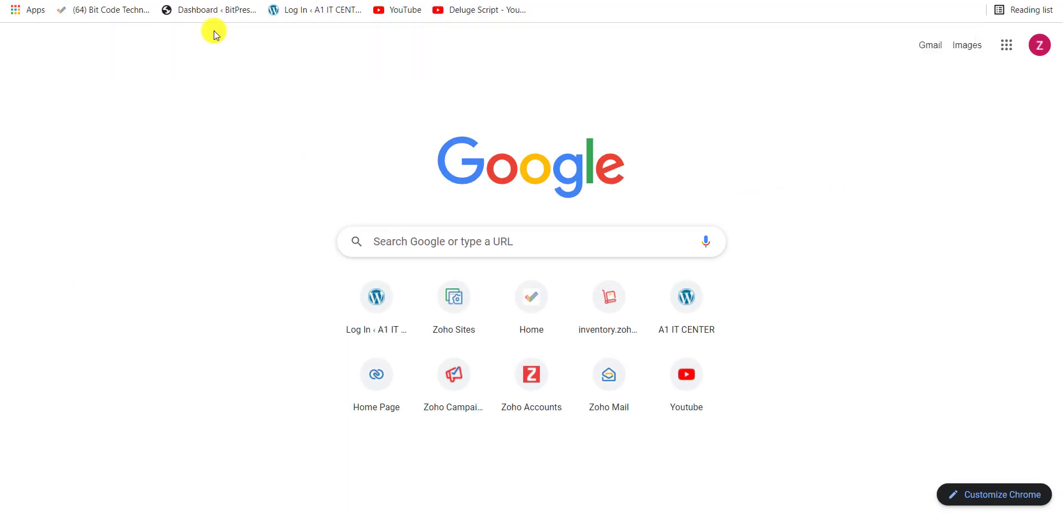